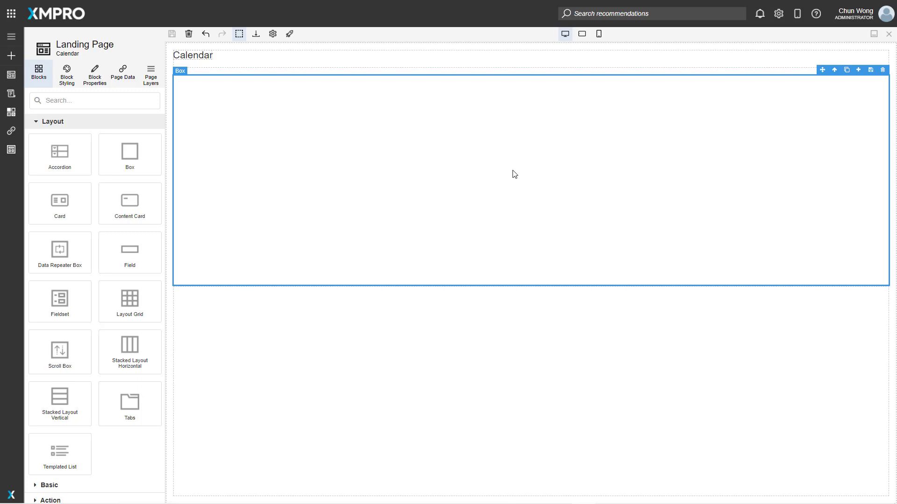
Find the Calendar block by searching for "cal", place it inside the box below the page title, and save the page
click(139, 101)
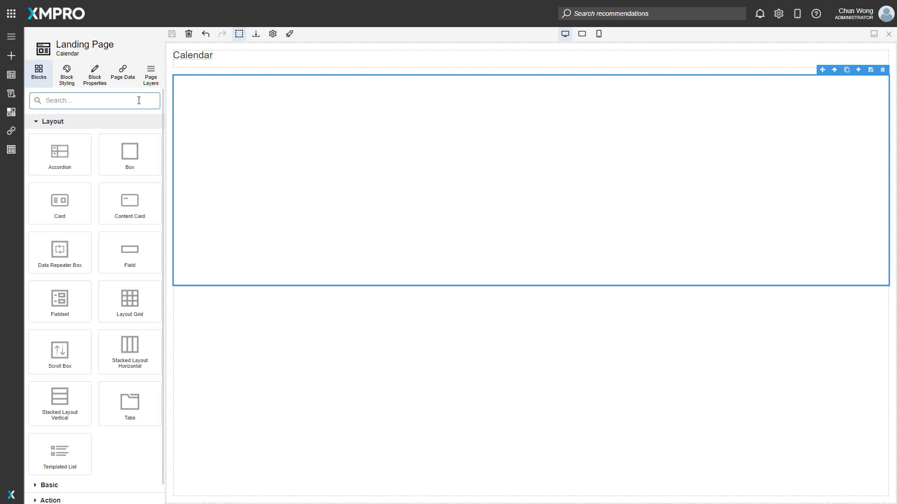
text(cal)
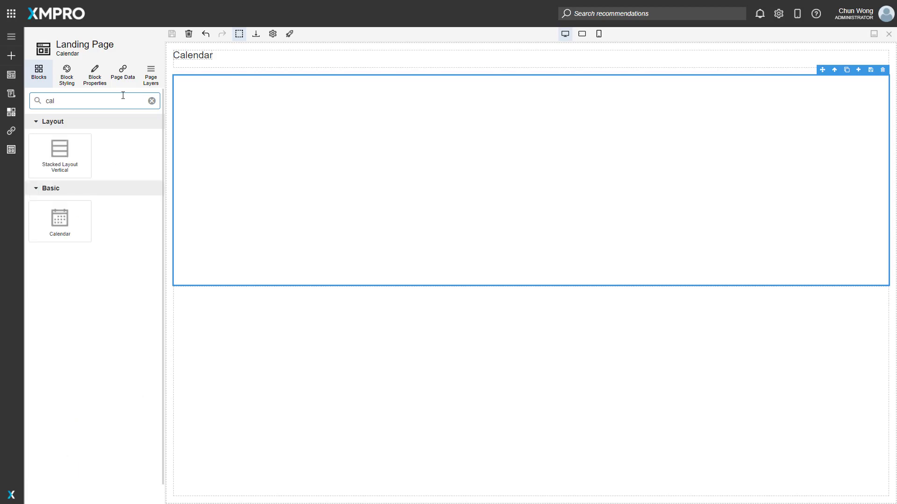
drag(51, 218, 329, 224)
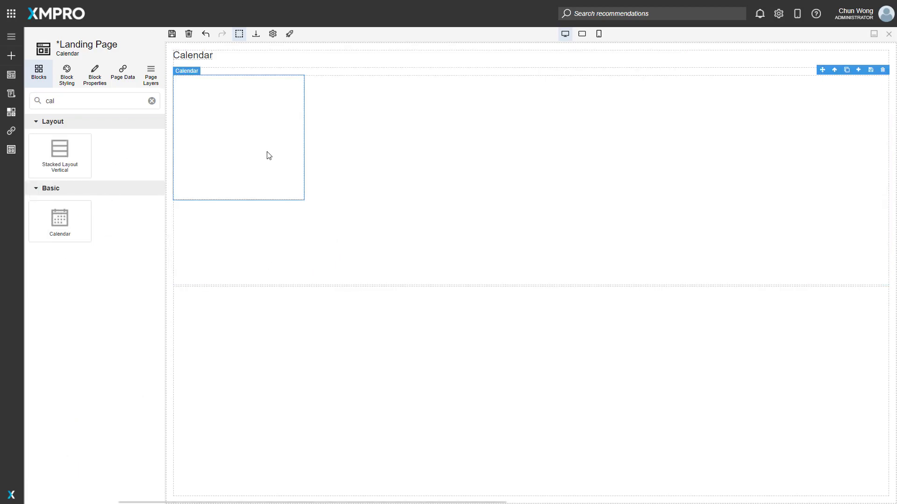
click(172, 34)
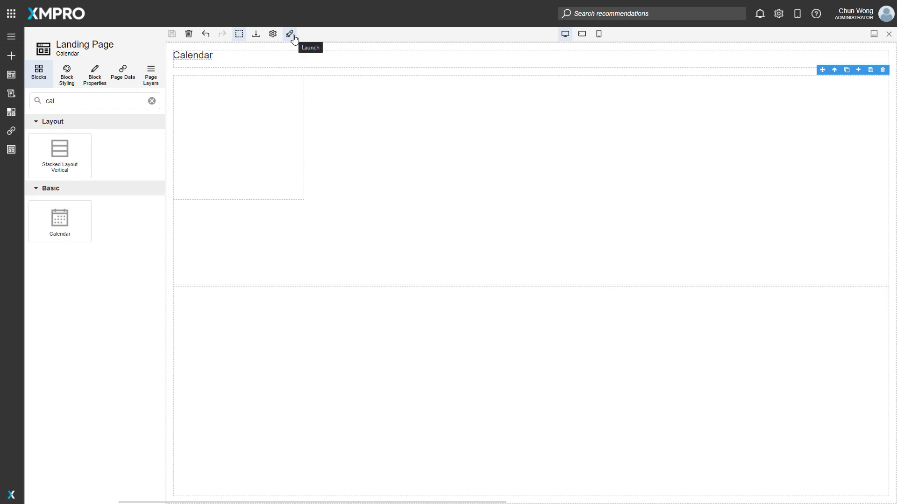
Launch the page and try the calendar's month, year, decade and century views, returning to September 2020
click(293, 35)
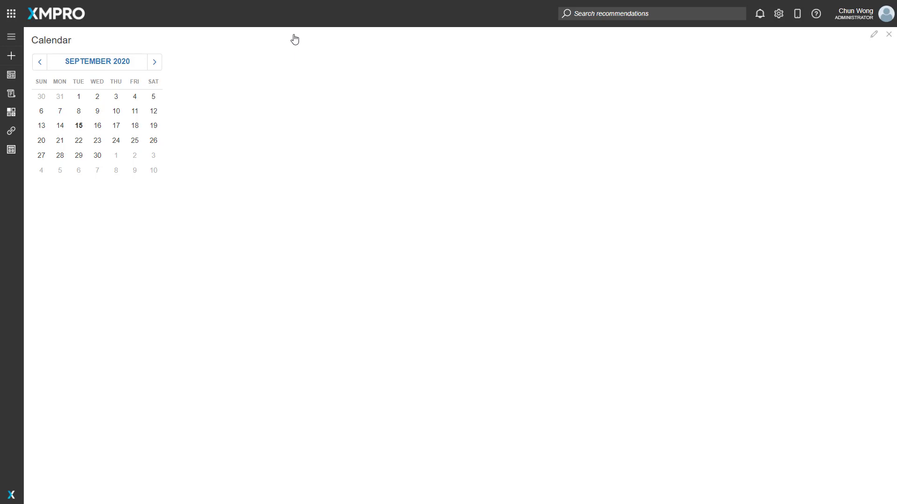
click(155, 61)
click(40, 68)
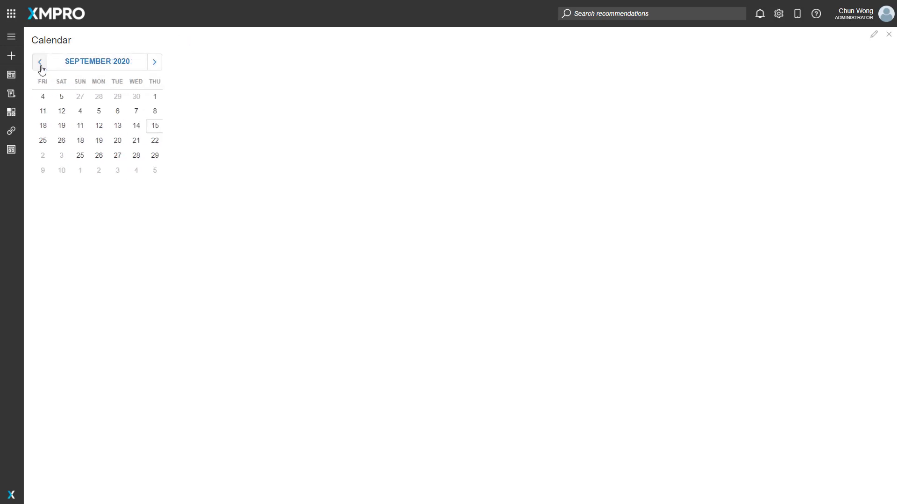
click(105, 65)
click(104, 66)
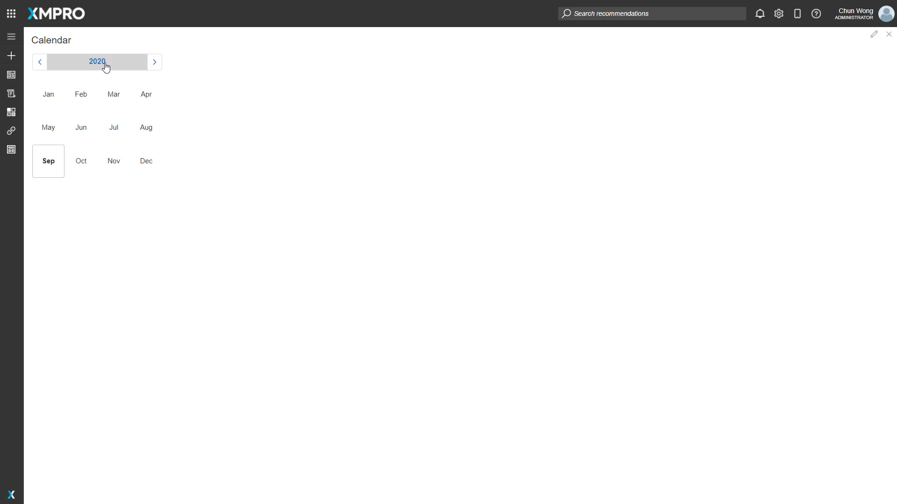
click(106, 67)
click(105, 67)
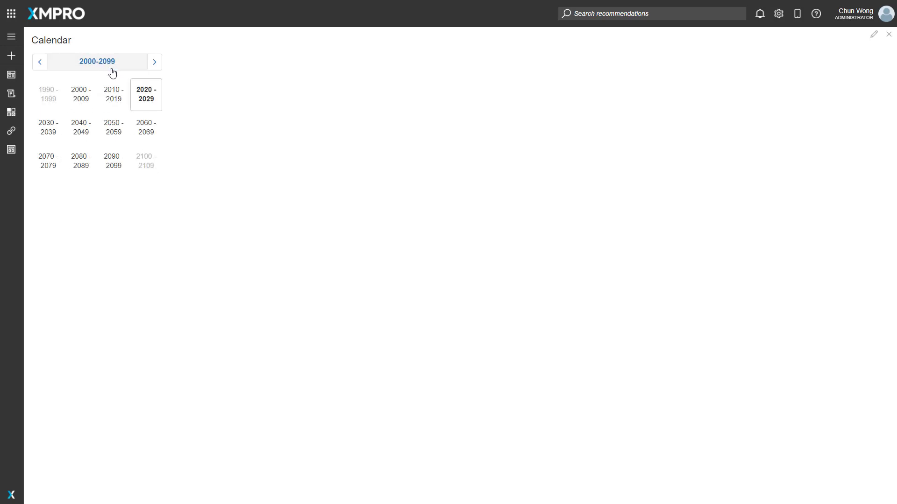
click(140, 93)
click(81, 103)
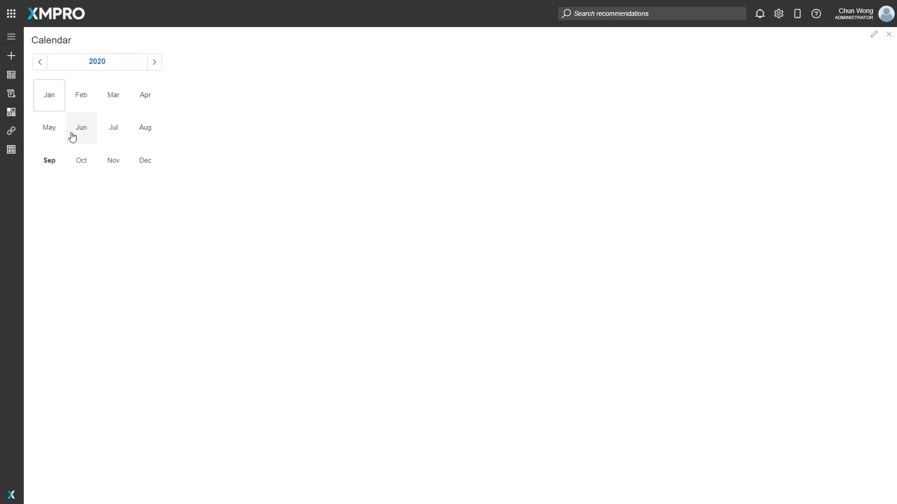
click(49, 161)
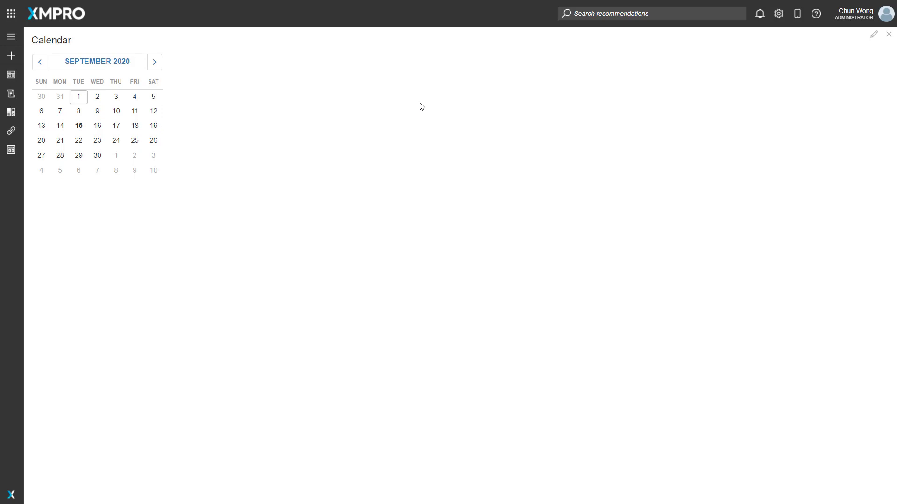
Reopen the page for editing, then enable the calendar block's Show Today Button option and set its Zoom Level to Year
click(873, 35)
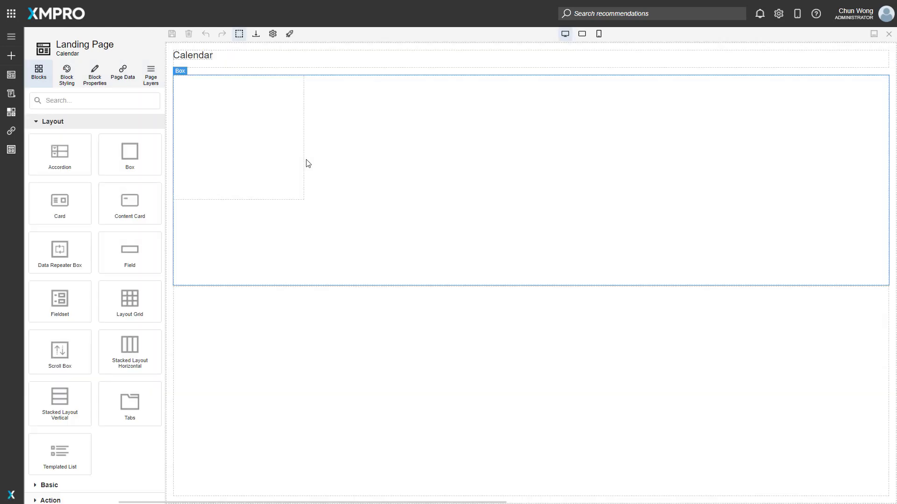
click(292, 164)
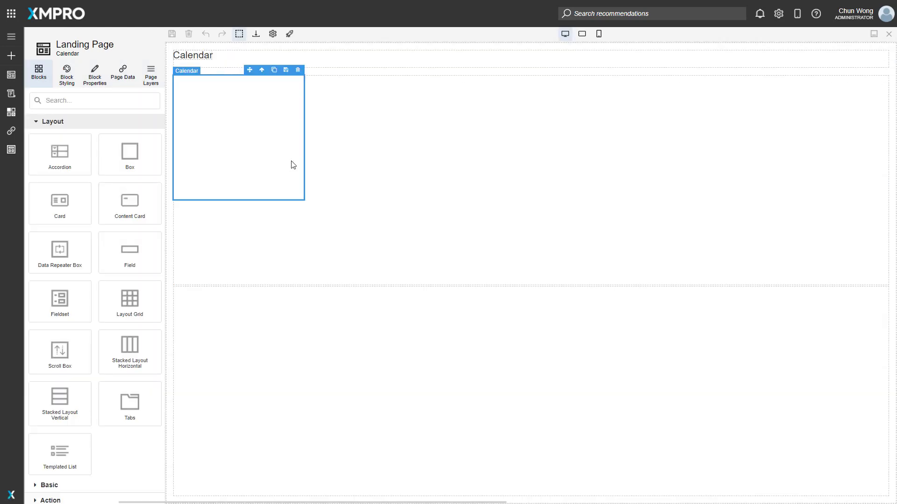
click(101, 87)
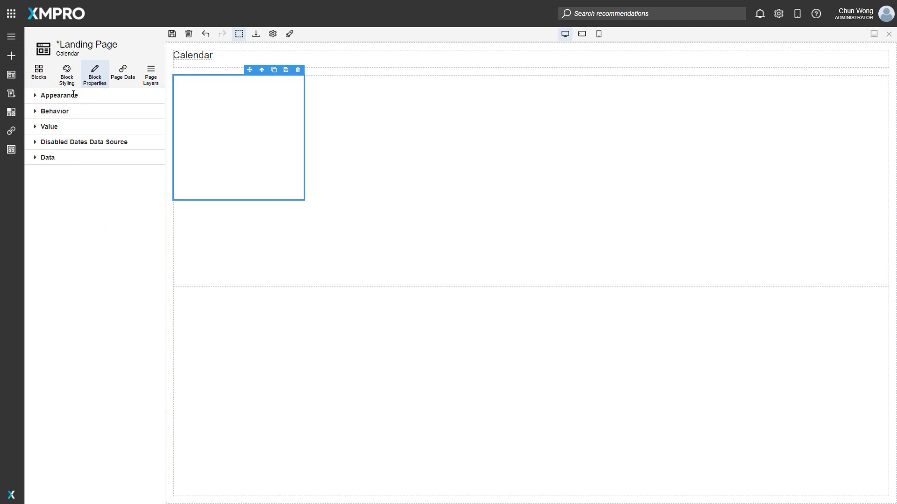
click(58, 96)
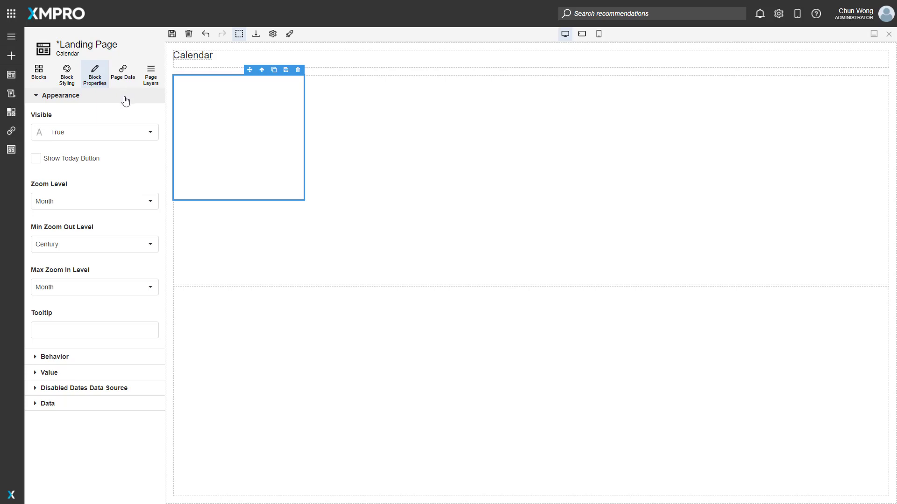
click(36, 160)
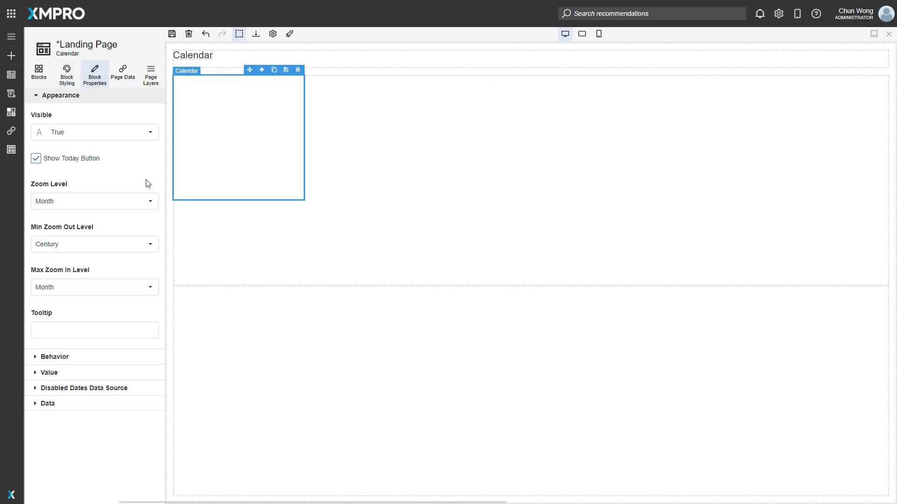
click(120, 201)
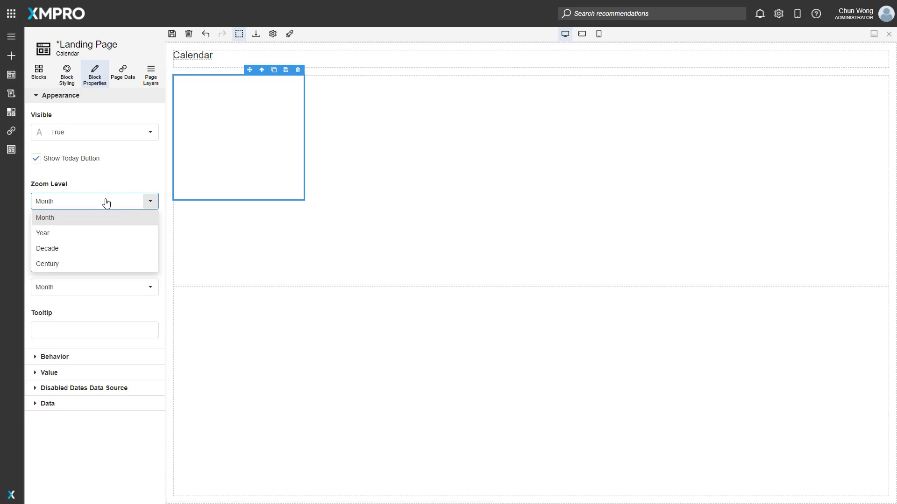
click(48, 234)
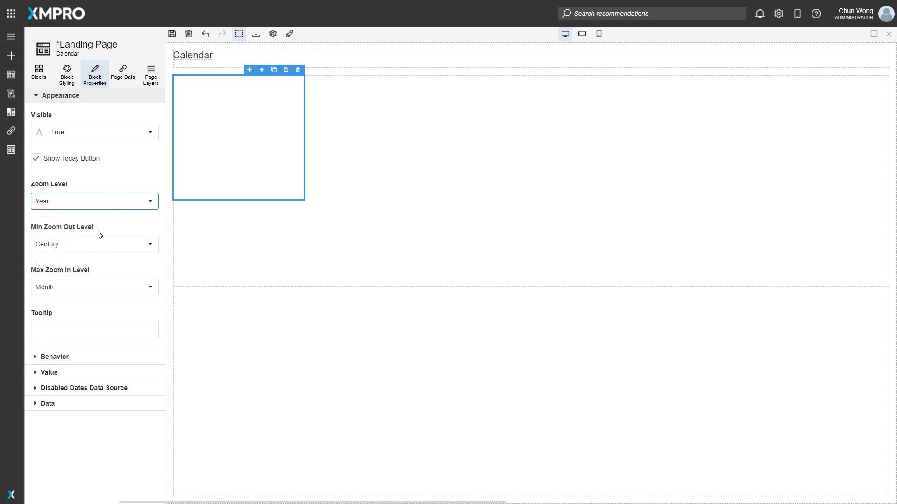
Set the calendar's Min Zoom Out Level to Decade and its Max Zoom In Level to Year
click(98, 248)
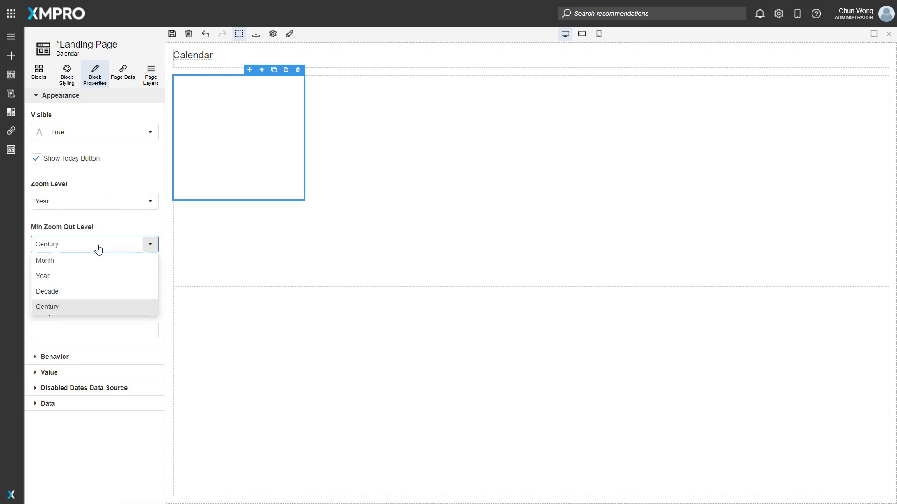
click(92, 294)
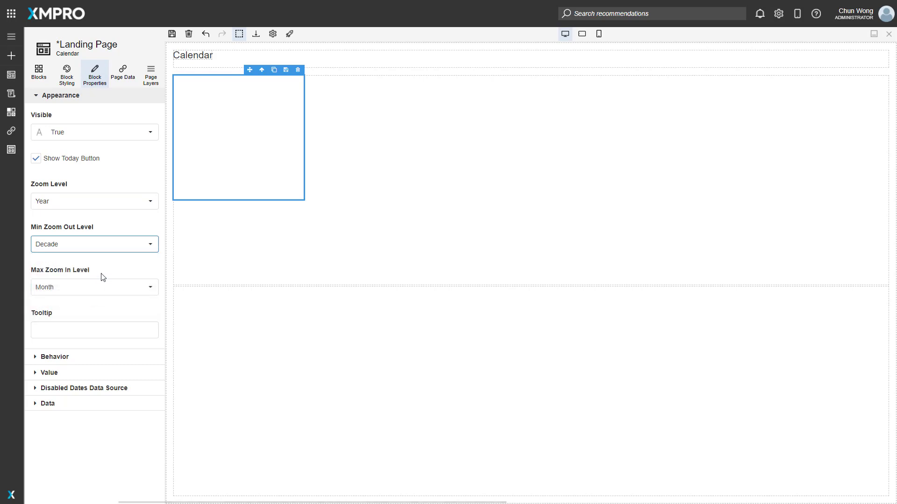
click(98, 286)
click(91, 318)
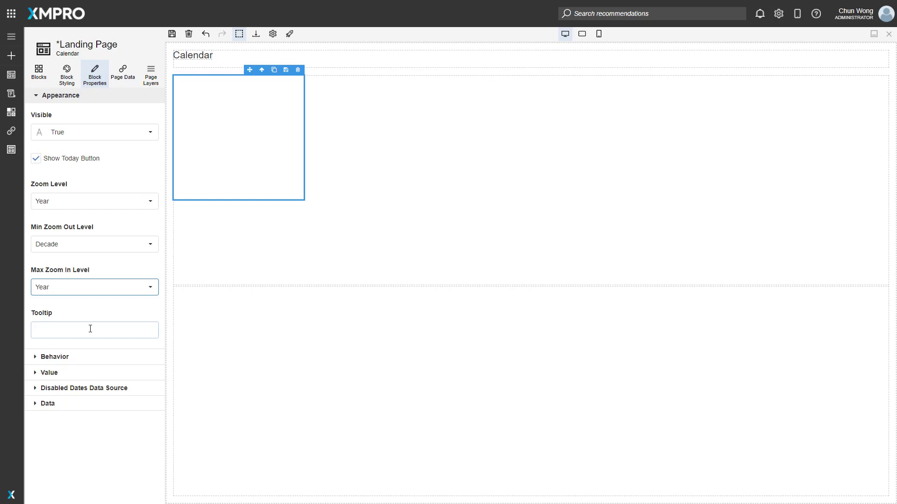
Set the calendar's tooltip to "Training" and save the page
click(90, 329)
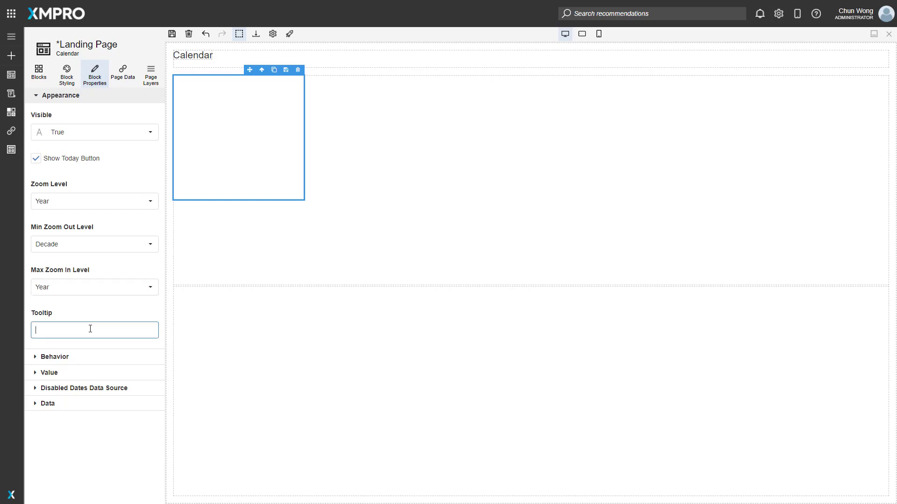
text(Training)
click(172, 34)
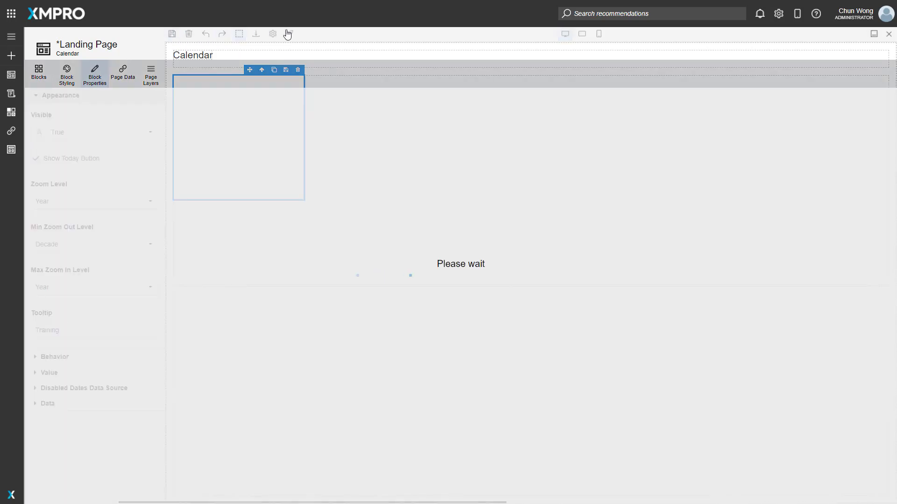
Launch the page and test the zoom limits by going out to the decade view, back into 2020, and selecting September
click(293, 34)
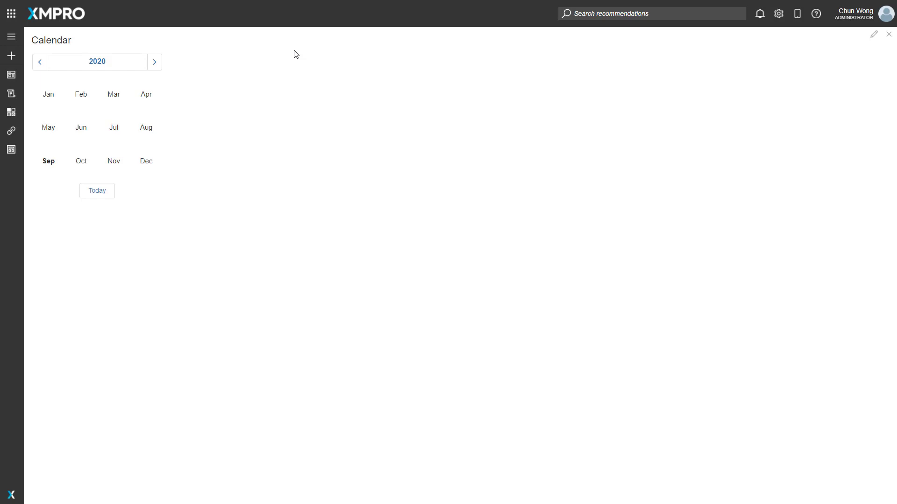
click(108, 66)
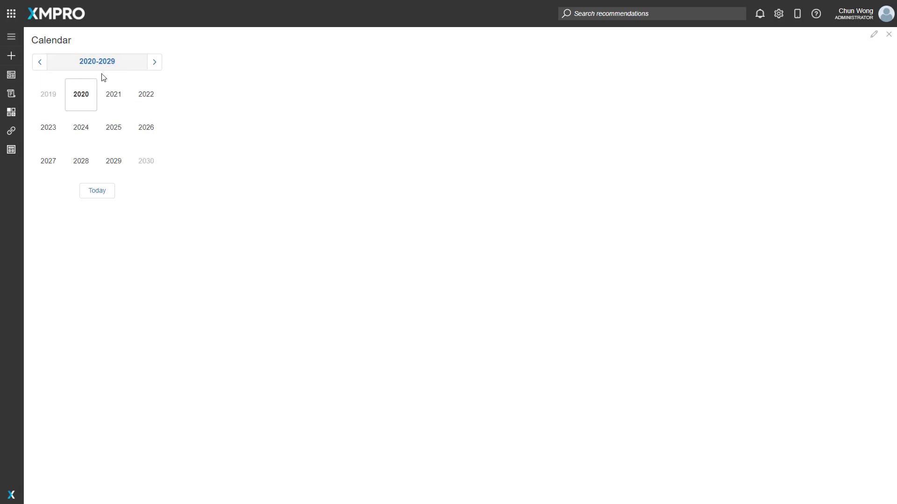
click(81, 93)
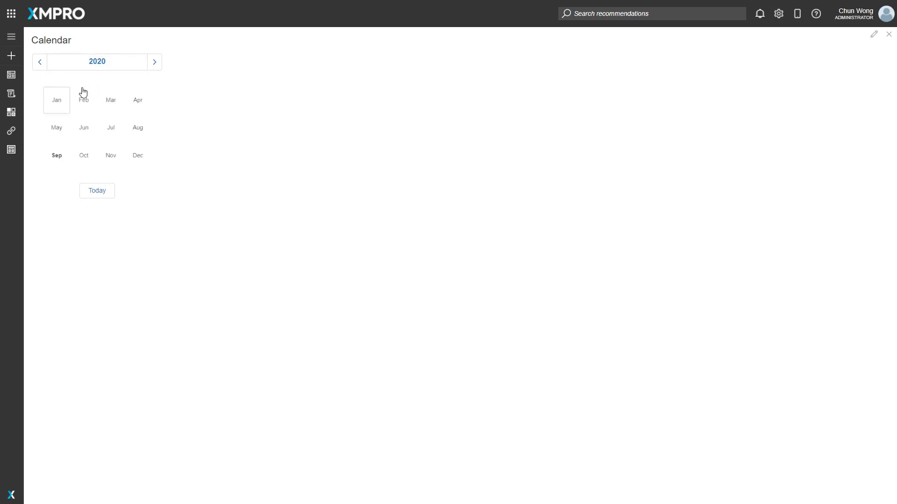
click(55, 168)
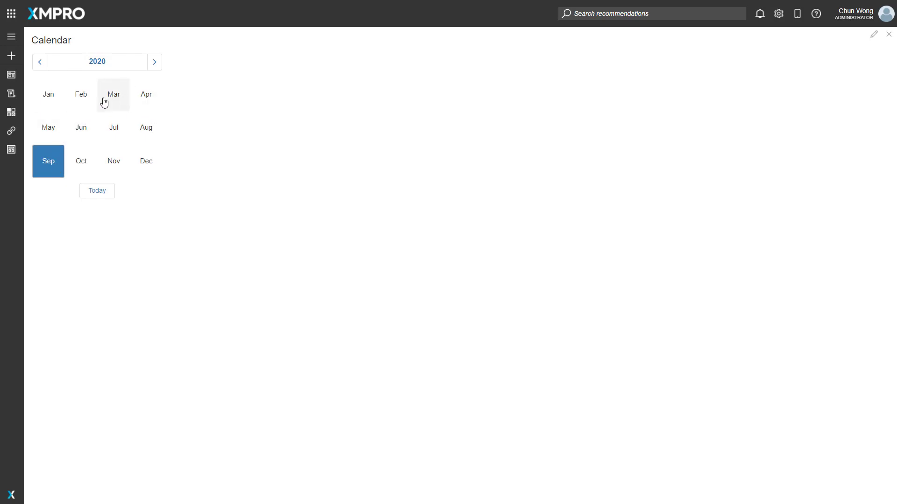
Return to editing the page and set the calendar block's Min date to 9/1/2020 and its Max date to 10/31/2020
click(874, 35)
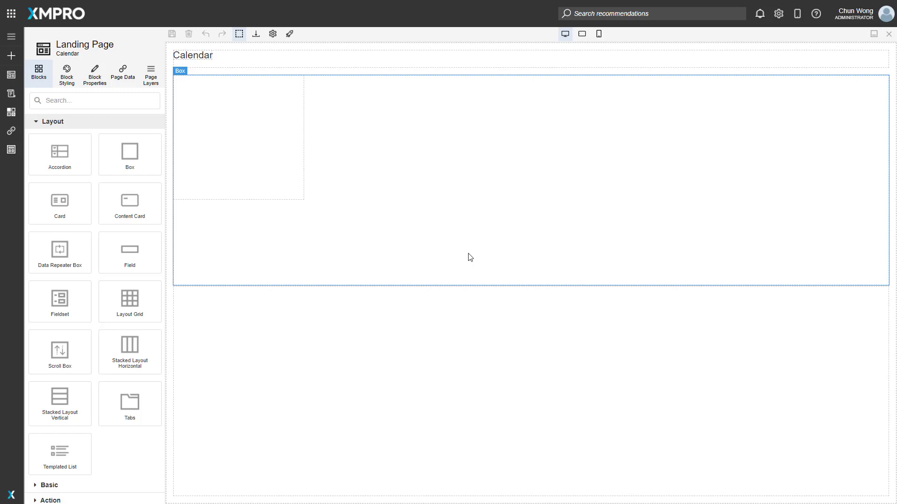
click(294, 142)
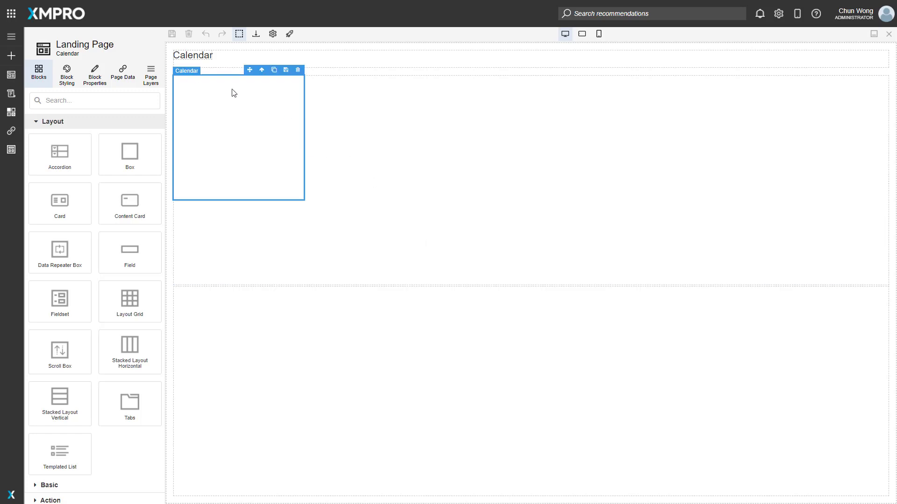
click(95, 75)
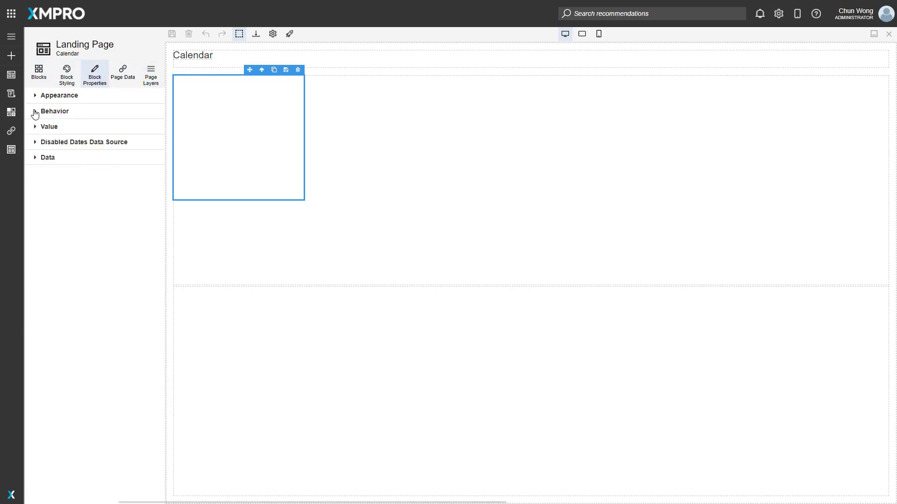
click(36, 113)
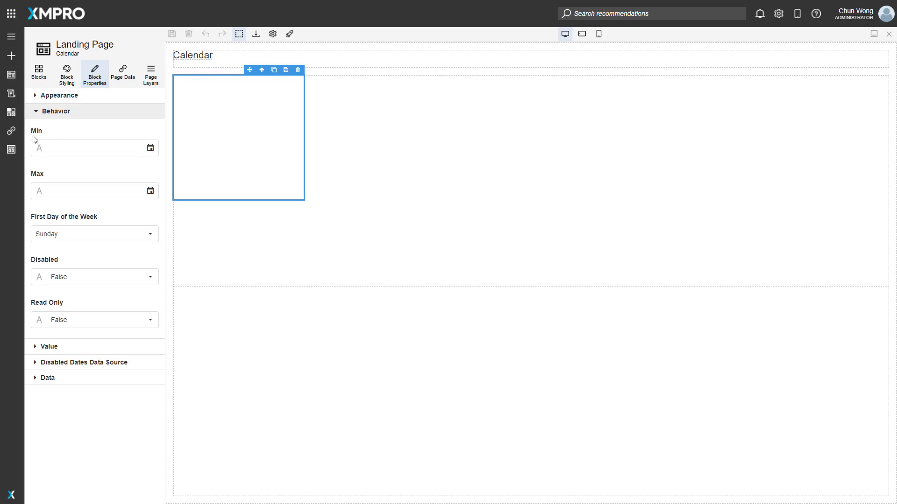
click(151, 148)
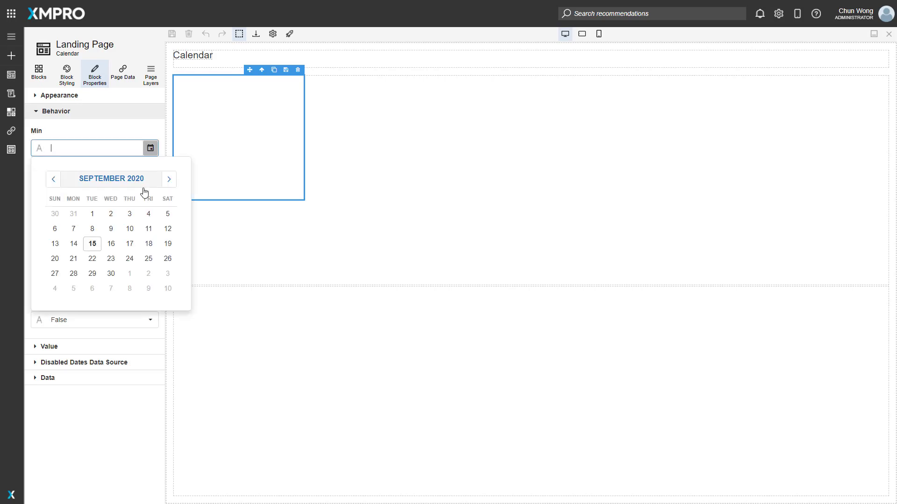
click(92, 214)
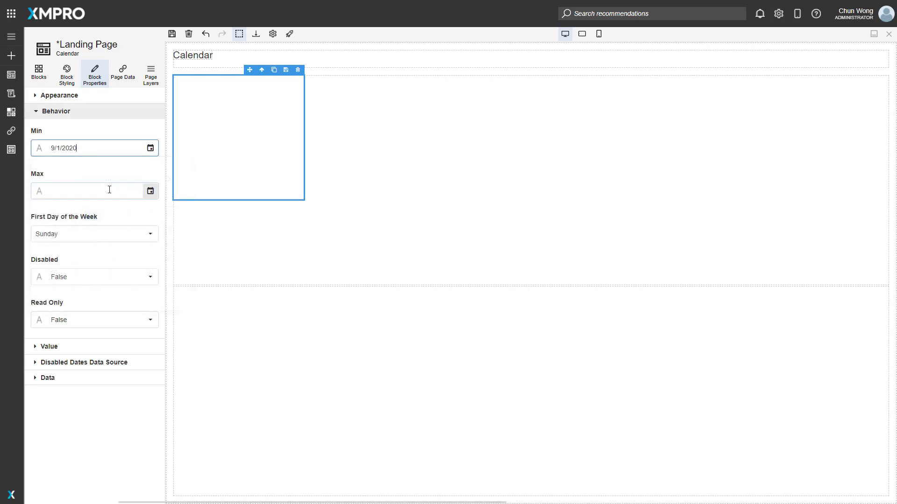
click(151, 191)
click(169, 222)
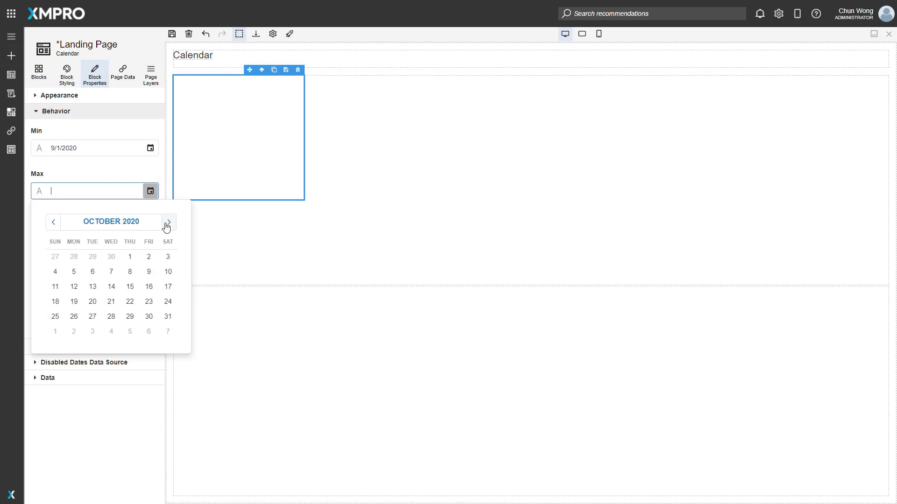
click(169, 317)
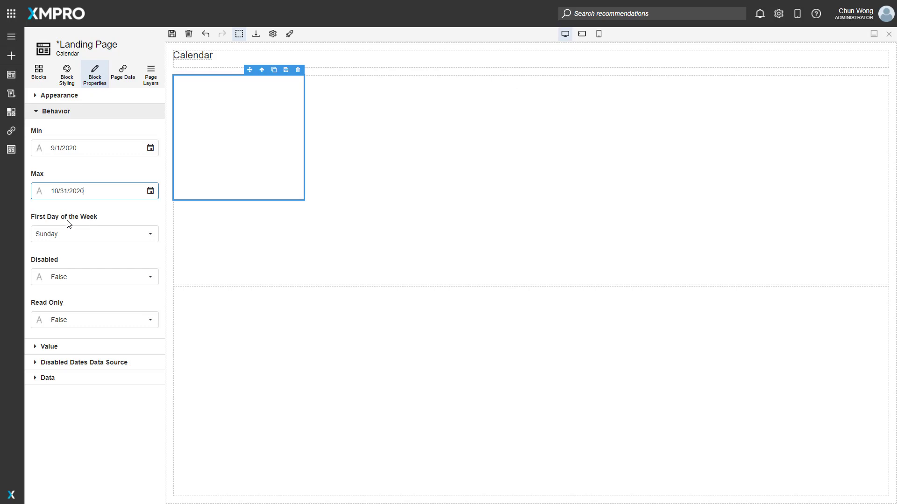
Set the calendar's First Day of the Week to Monday and review the options for Disabled
click(116, 230)
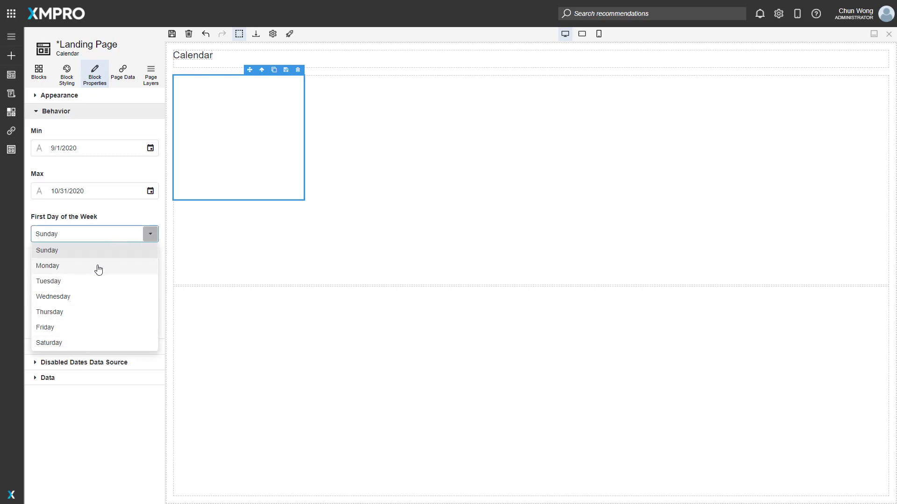
click(70, 267)
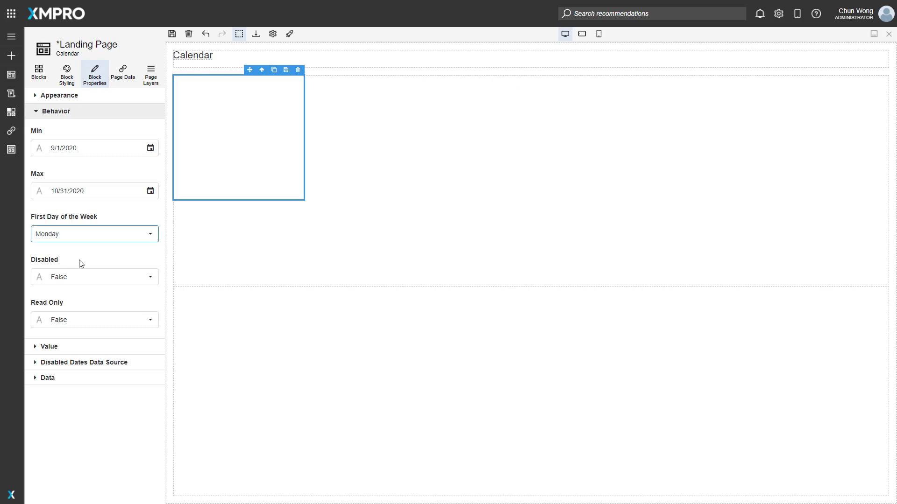
click(99, 278)
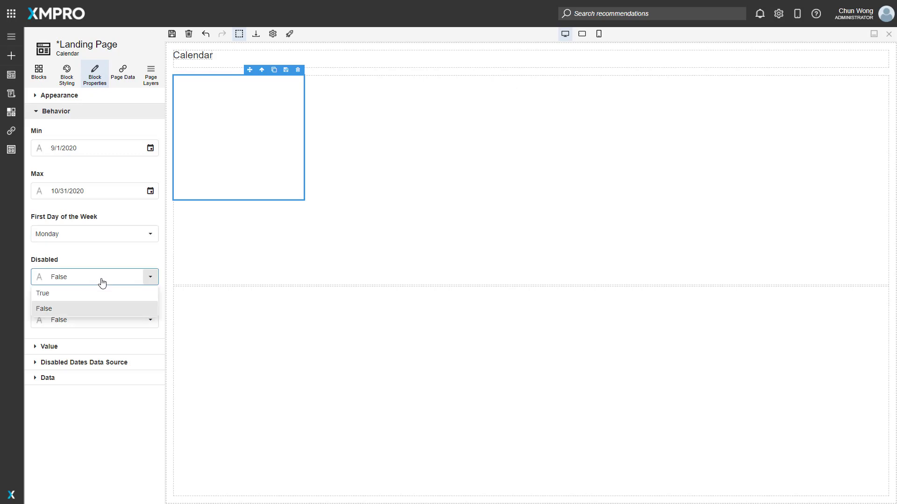
click(85, 274)
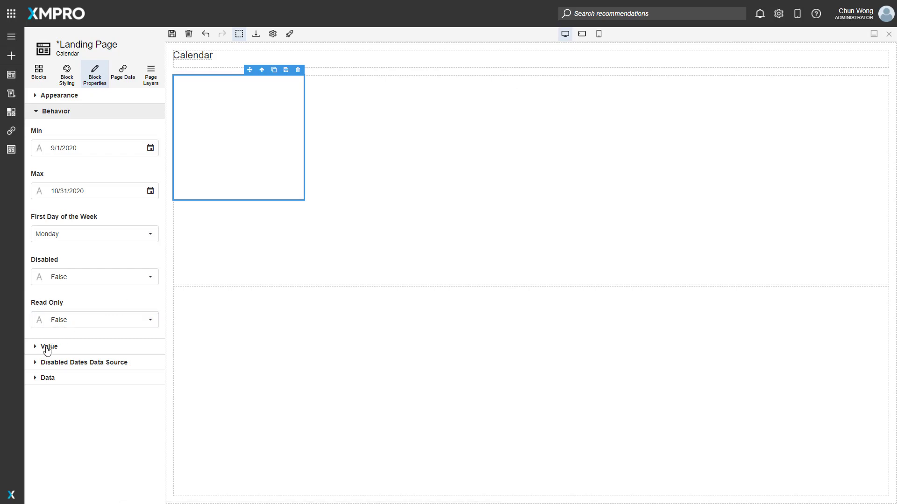
Set the calendar block's Value to the static date 09/01/2020
click(46, 350)
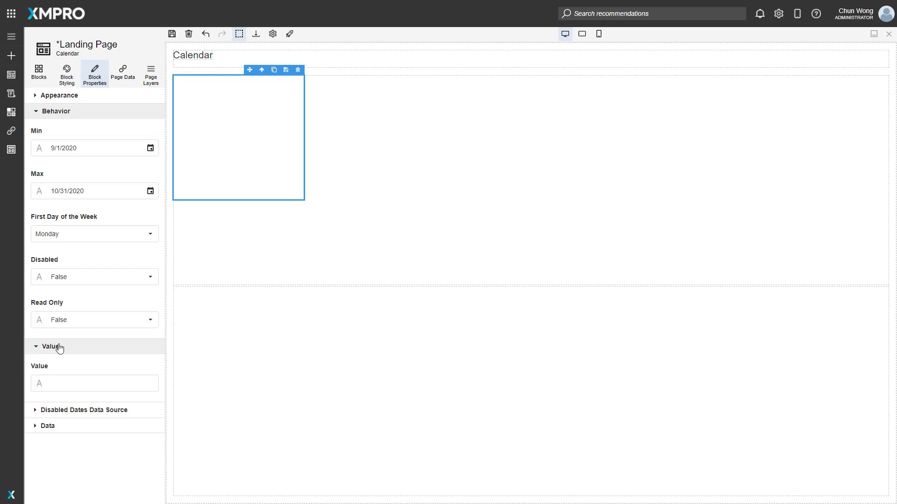
click(110, 382)
Try binding the calendar's Value to the SelectedDate variable, and return the property to a static value
click(40, 384)
click(150, 387)
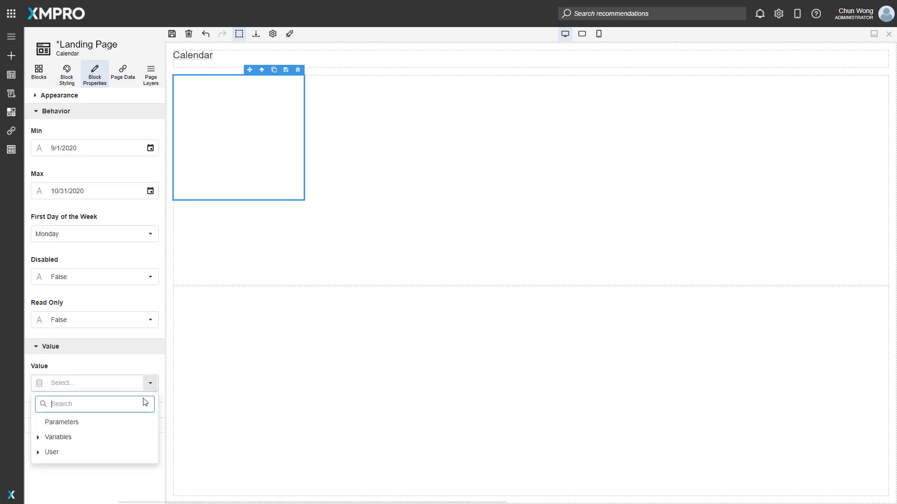
click(38, 438)
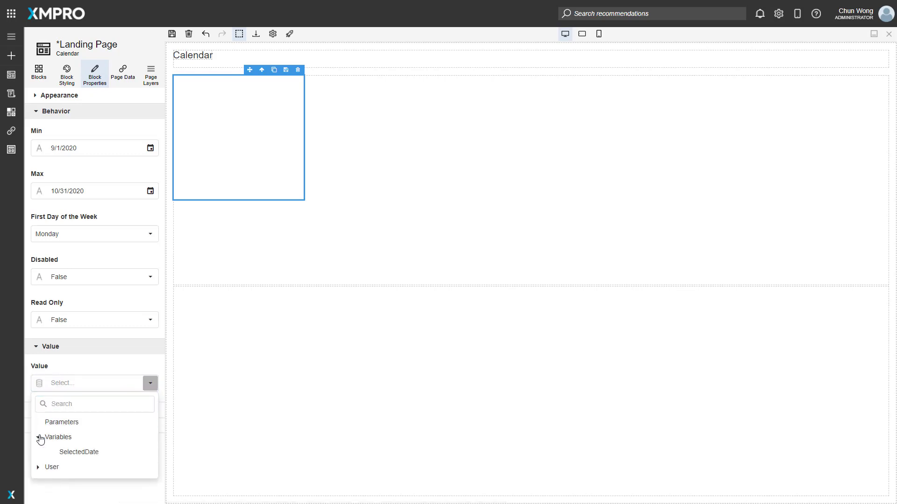
click(75, 452)
click(150, 383)
click(39, 383)
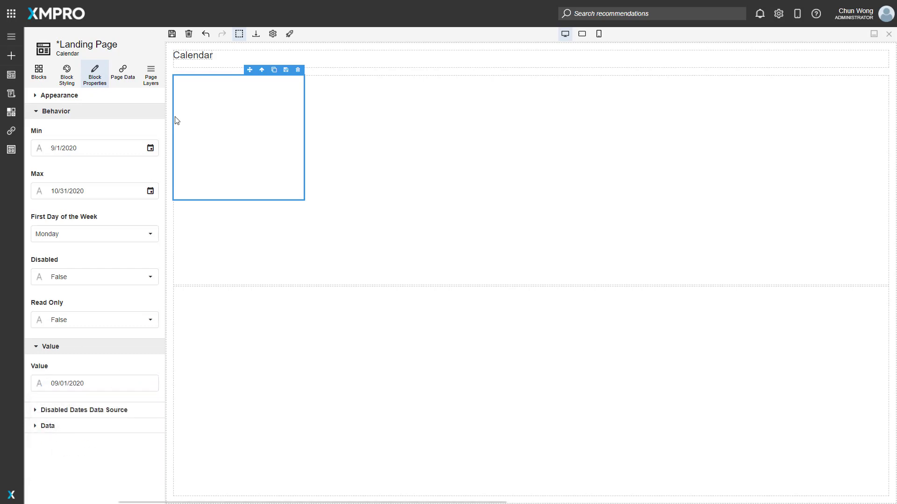
Save the page and set the calendar's Max Zoom In Level to Month
click(172, 34)
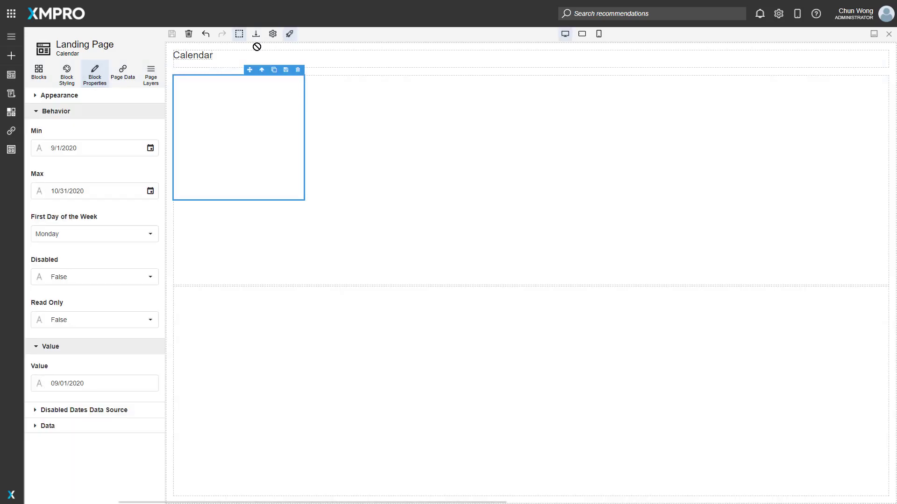
click(60, 96)
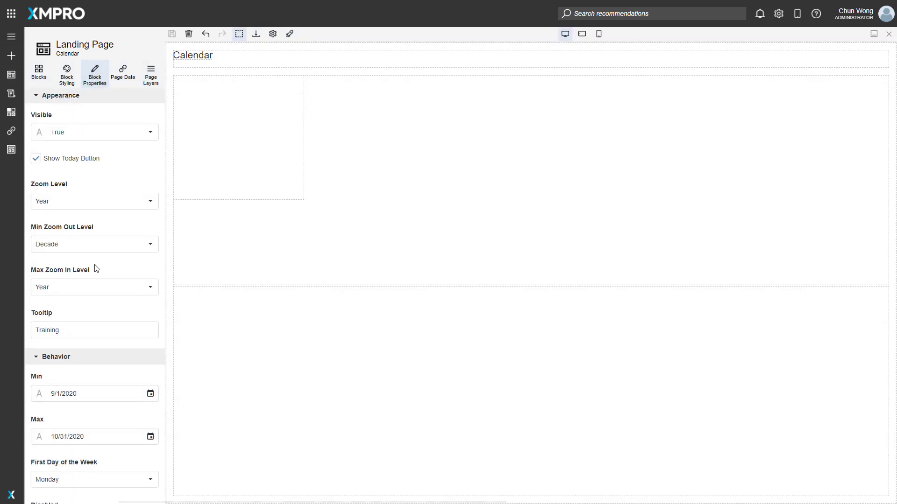
click(101, 287)
click(84, 304)
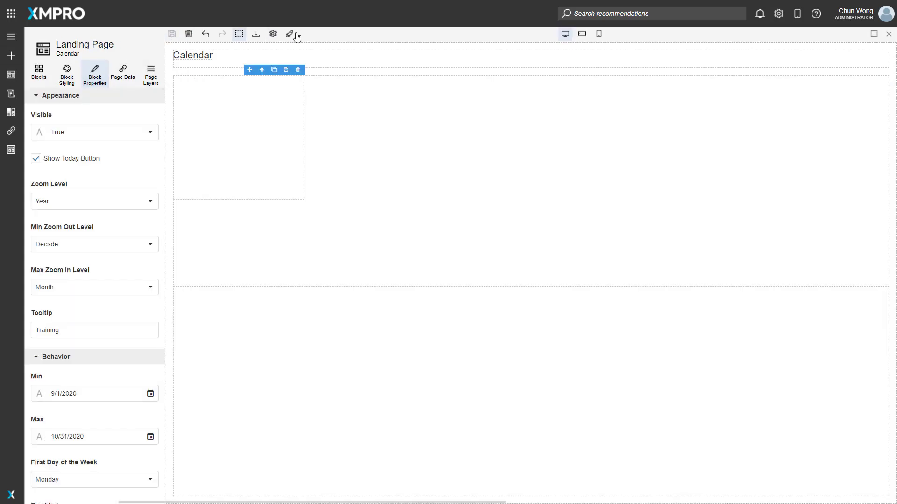
Launch the page and open September 2020 in the calendar to check the date limits, first weekday and selected value
click(291, 35)
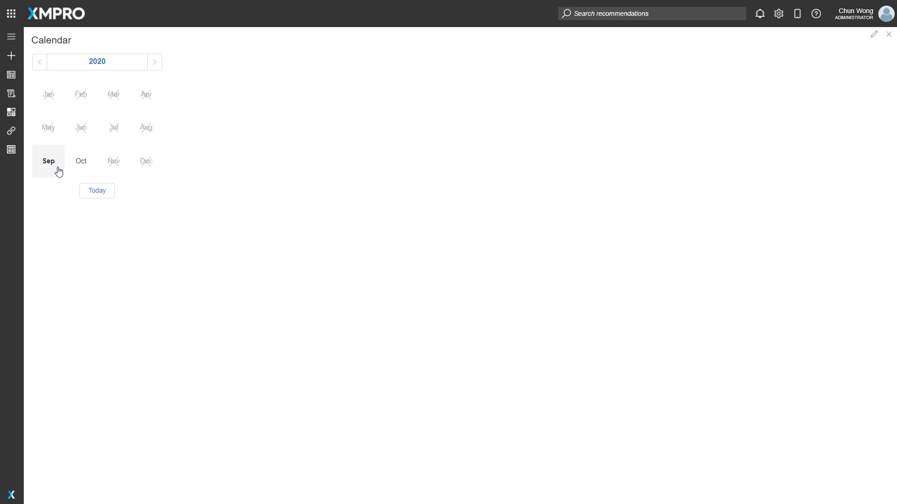
click(54, 167)
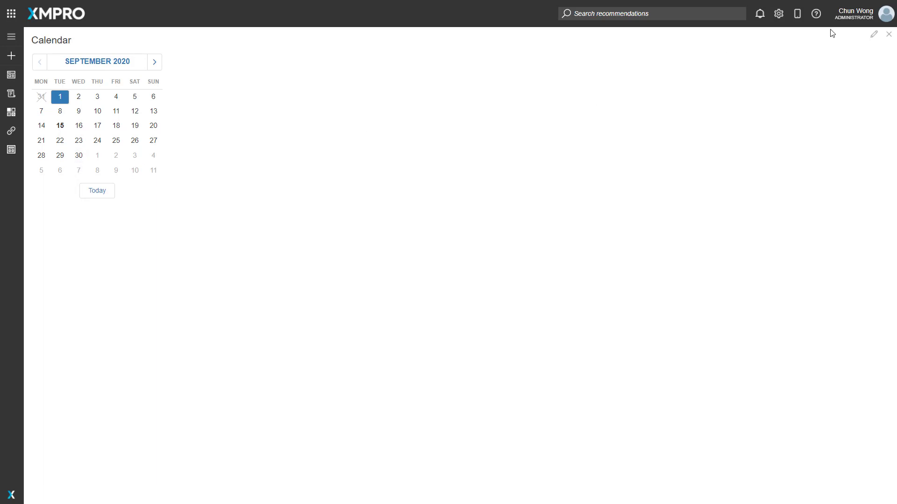
Return to editing the page, add 9/14/2020 to the calendar block's static disabled dates, and save
click(874, 34)
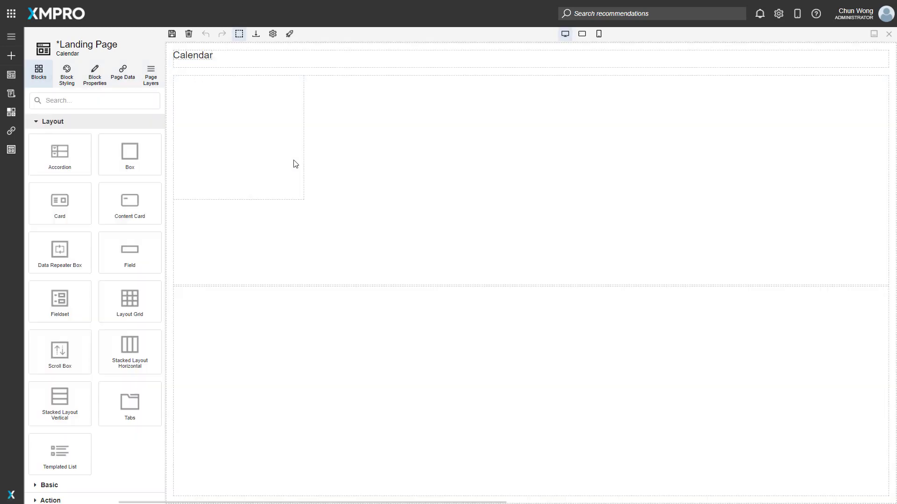
click(226, 124)
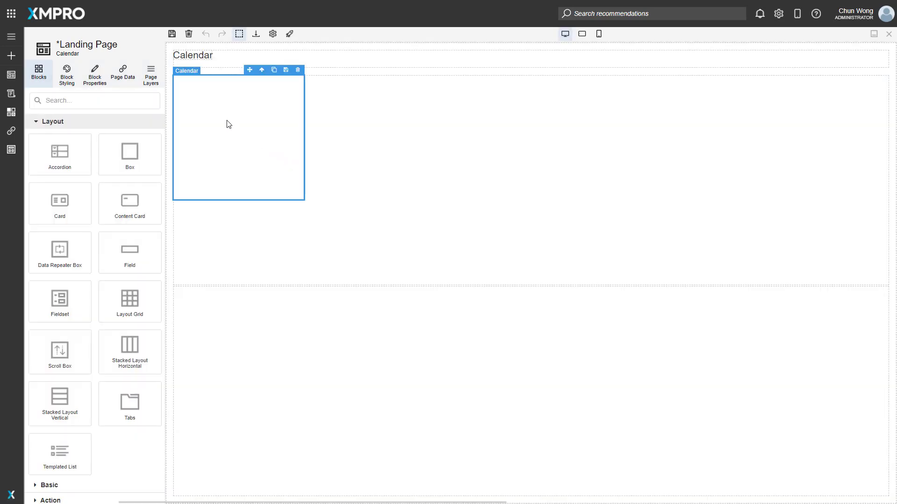
click(100, 82)
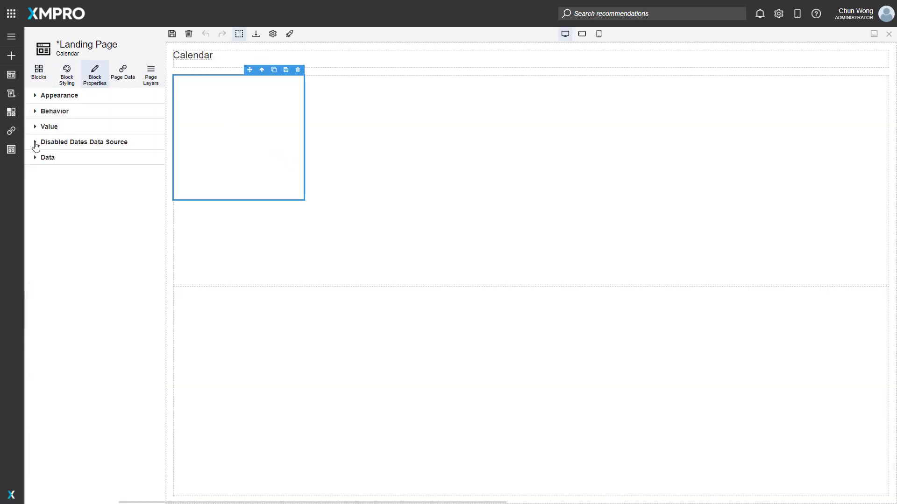
click(35, 143)
click(32, 205)
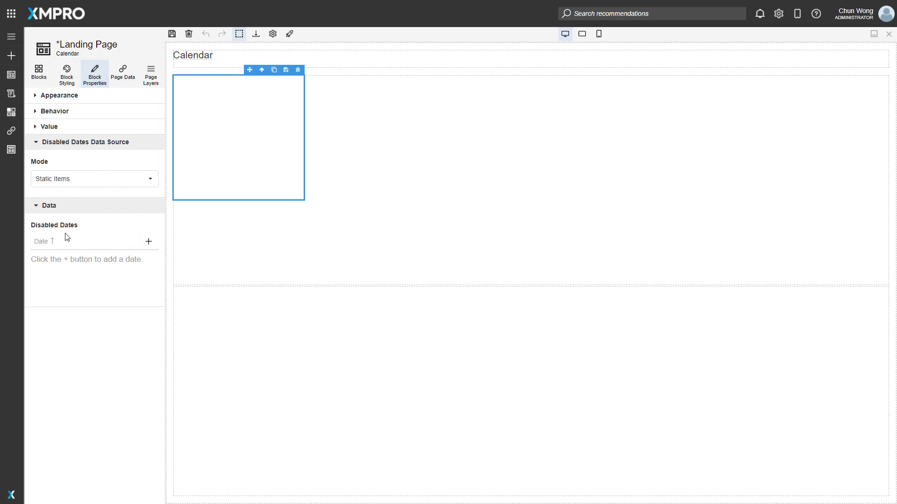
click(149, 241)
click(130, 261)
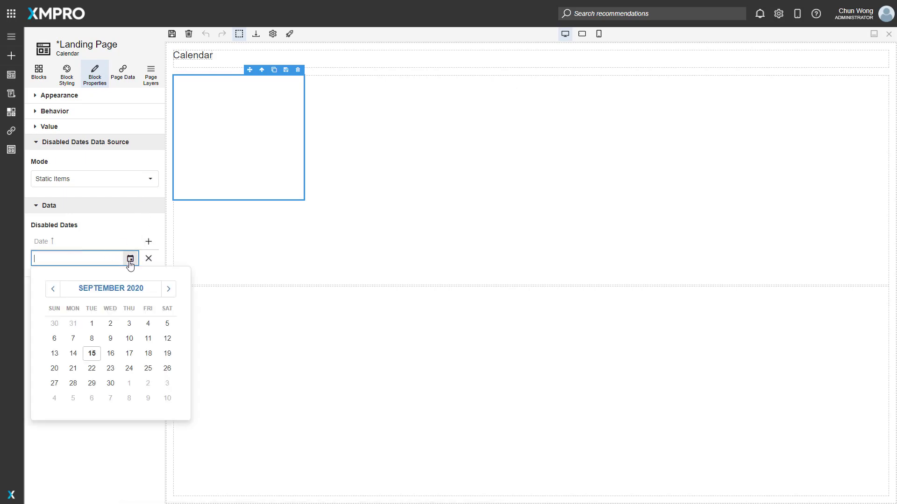
click(72, 354)
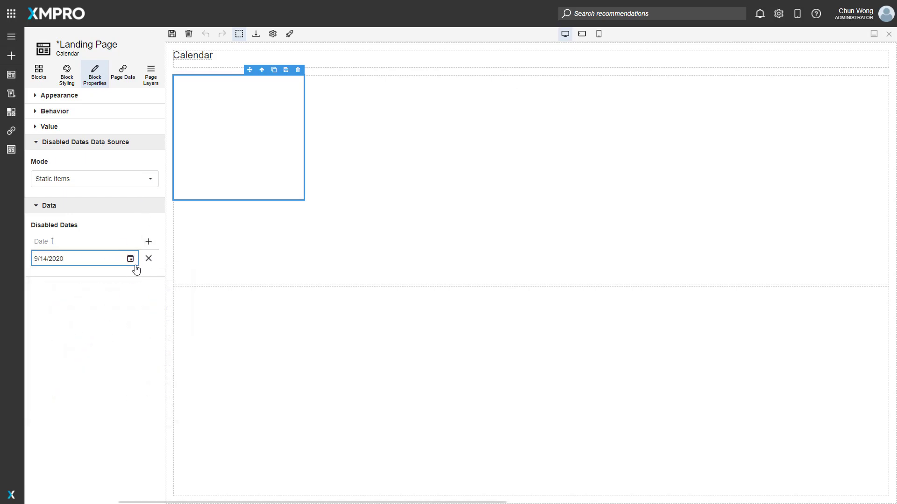
click(108, 226)
click(173, 34)
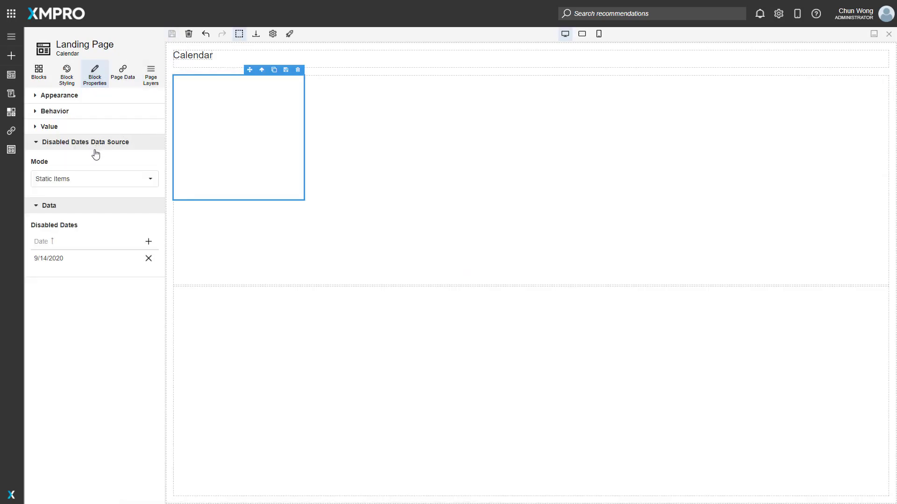
Try a Dynamic Data Source for the disabled dates using CalendarDates with Dates as the Date field, and return the mode to Static Items
click(101, 174)
click(122, 220)
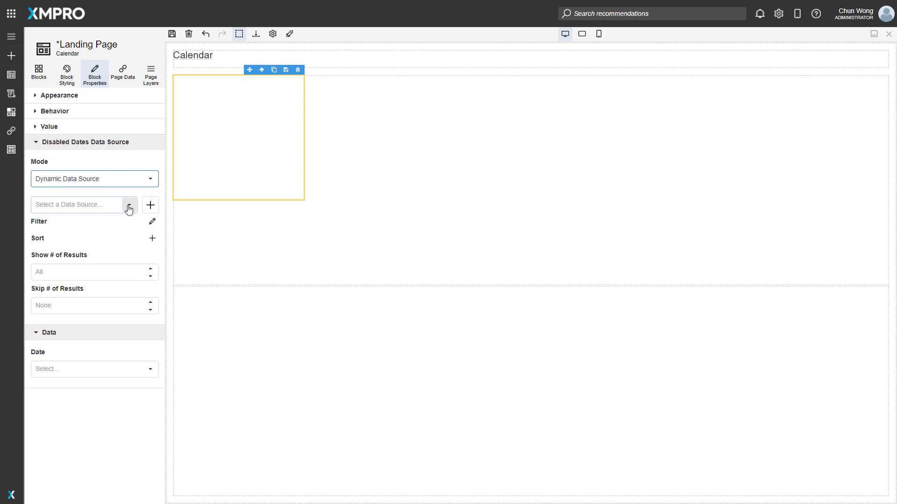
click(129, 206)
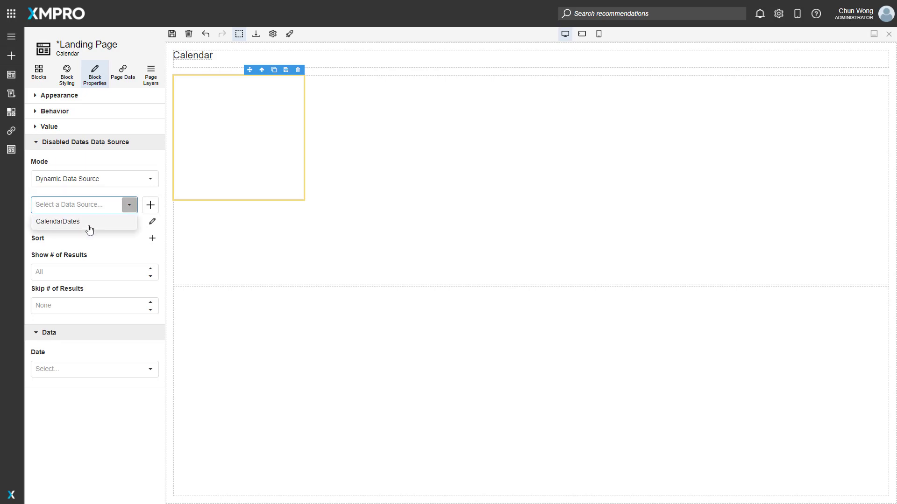
click(86, 221)
click(150, 369)
click(96, 388)
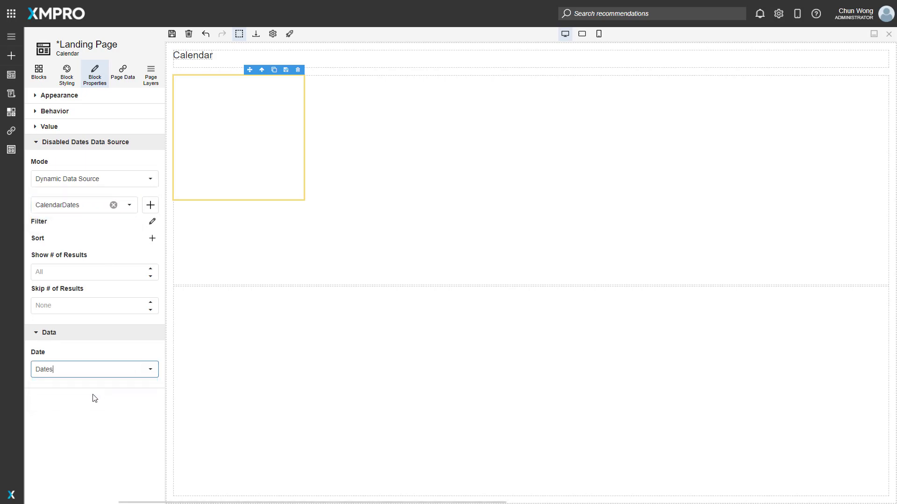
click(150, 178)
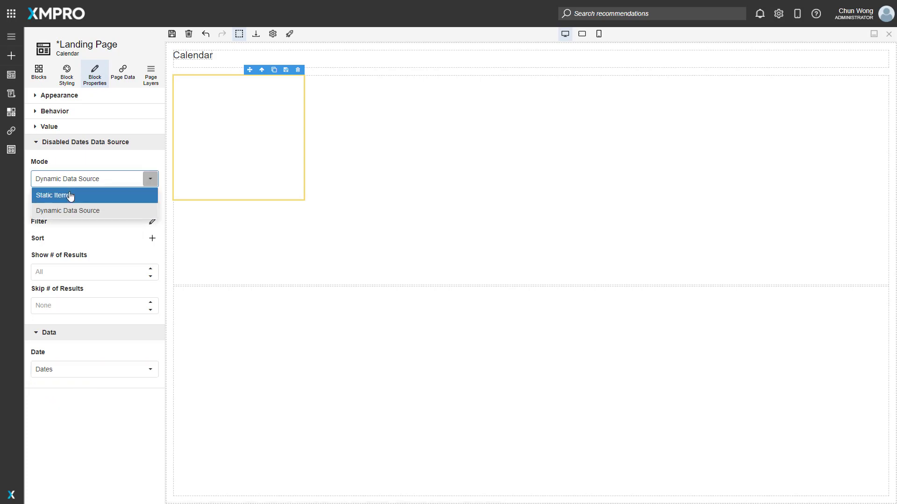
click(52, 195)
Save and launch the page, and open September 2020 in the calendar to check the disabled date
click(172, 34)
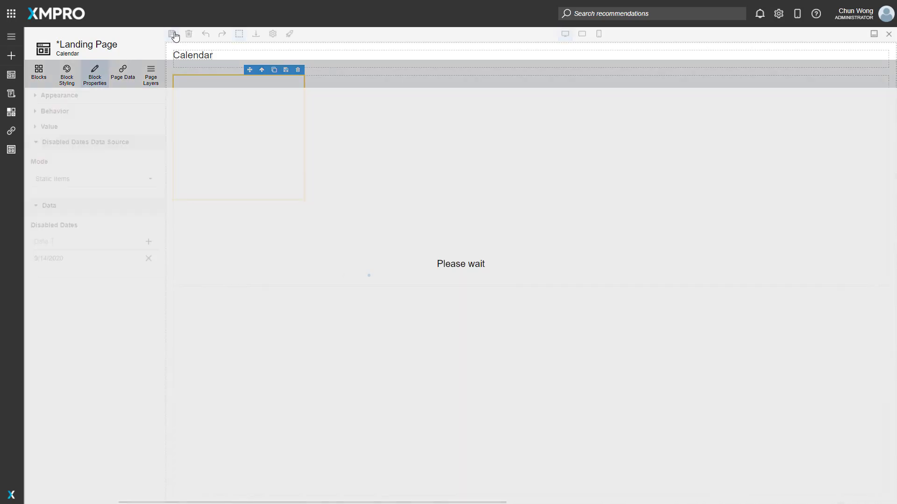
click(290, 33)
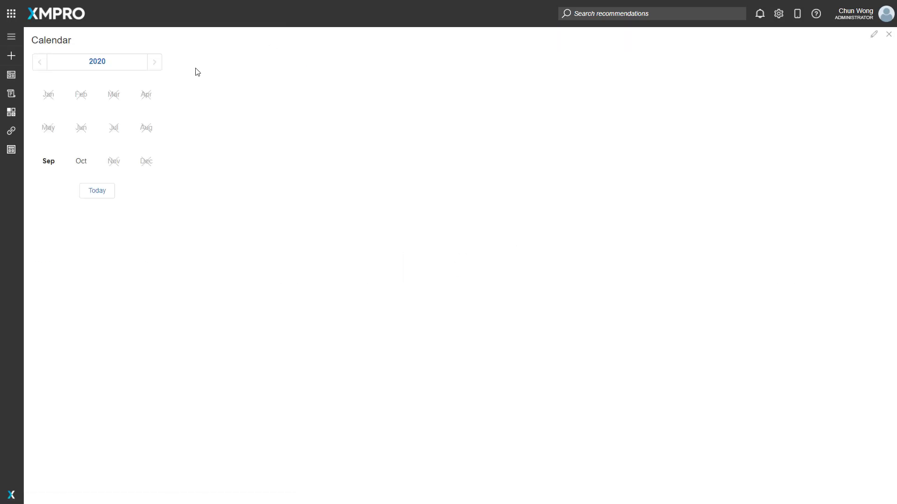
click(46, 159)
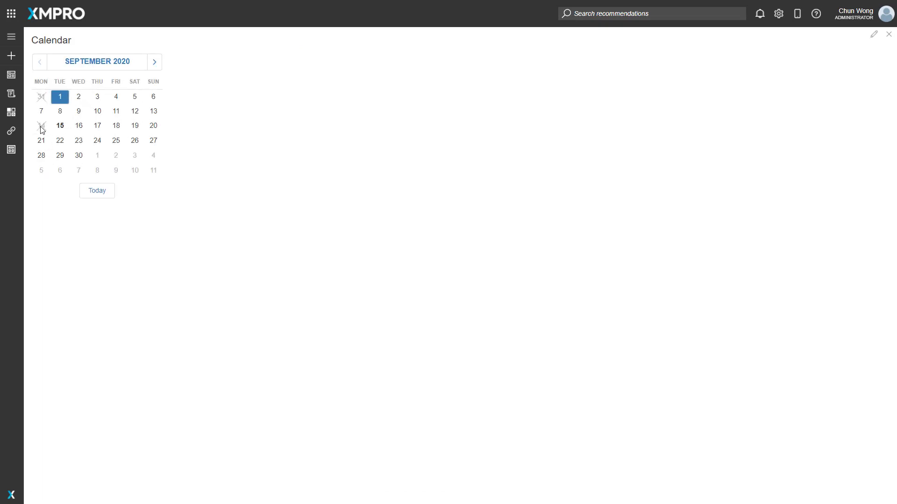